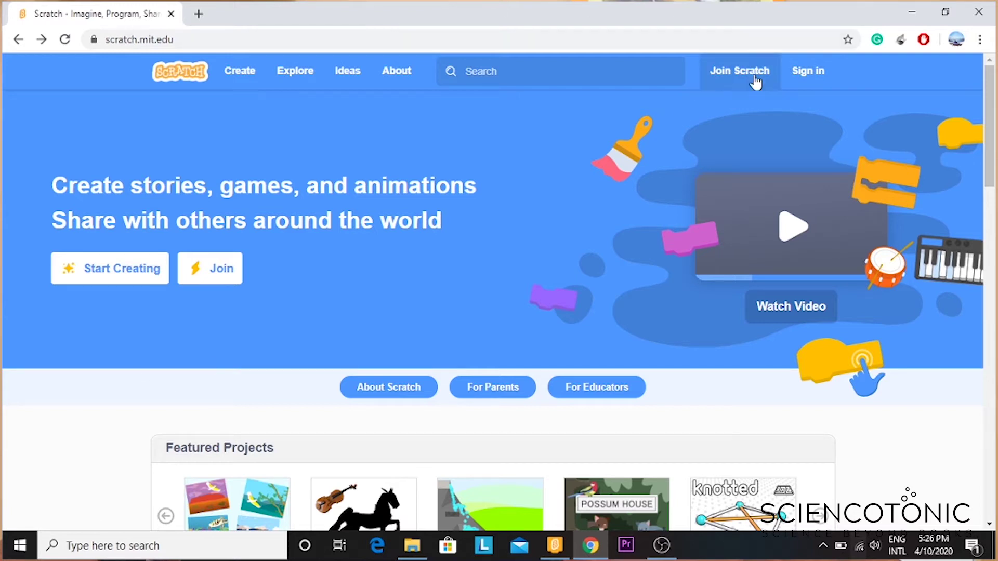
# Open the Join Scratch form and enter Sciencotonic as the username
pyautogui.click(726, 75)
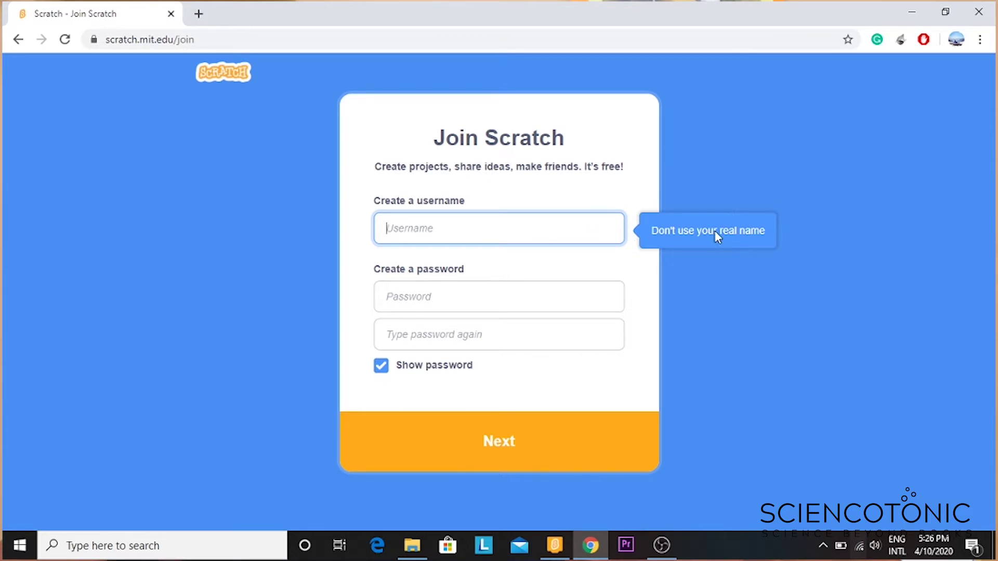
pyautogui.write('scu')
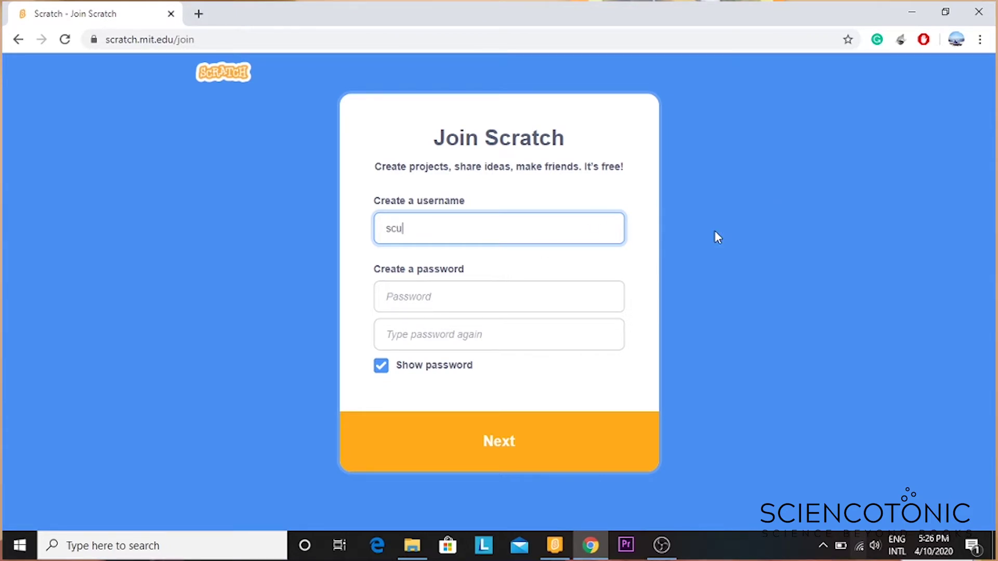
pyautogui.write('iencotonic')
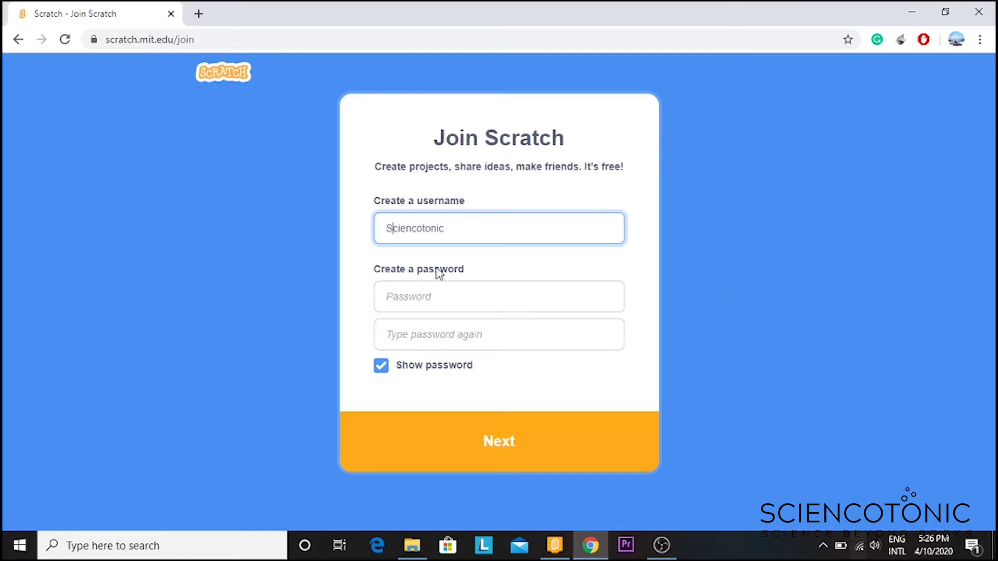
# Enter the account password and its confirmation in the sign-up form, and continue to the following page
pyautogui.click(453, 291)
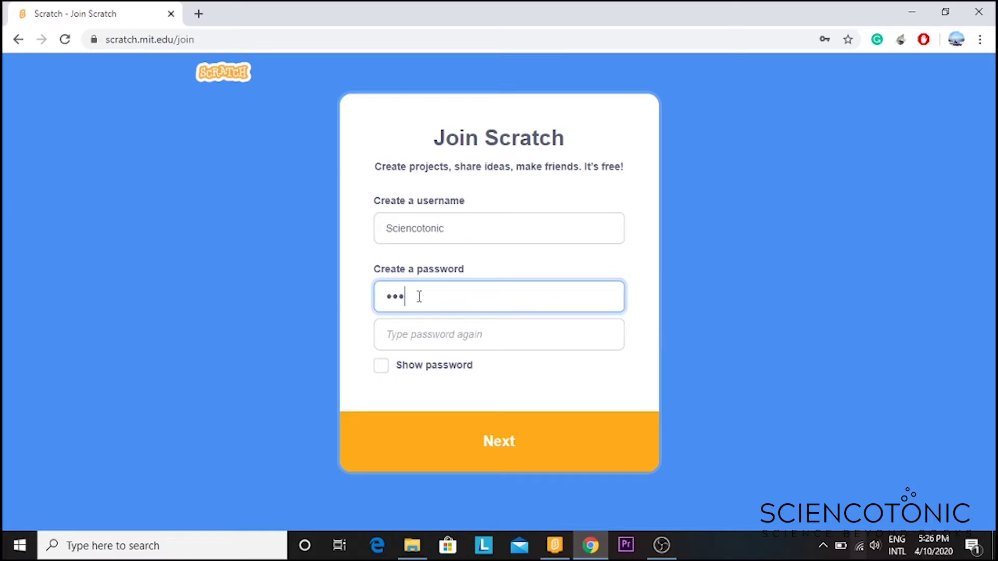
pyautogui.click(457, 323)
pyautogui.write('••••')
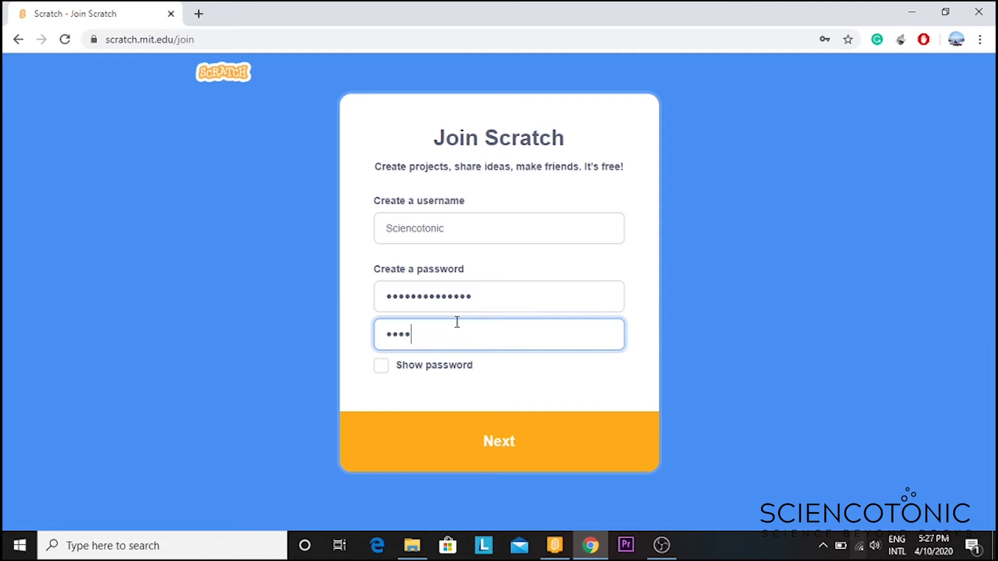
pyautogui.hotkey('shift', 'Tab')
pyautogui.write('•••••••••')
pyautogui.click(479, 323)
pyautogui.write('•••••')
pyautogui.click(465, 457)
# Choose the country of residence in the sign-up form and continue
pyautogui.click(768, 281)
pyautogui.click(621, 315)
pyautogui.press('q')
pyautogui.press('Return')
pyautogui.click(541, 437)
# Fill in the birth month and year in the sign-up form and continue
pyautogui.click(477, 301)
pyautogui.click(457, 389)
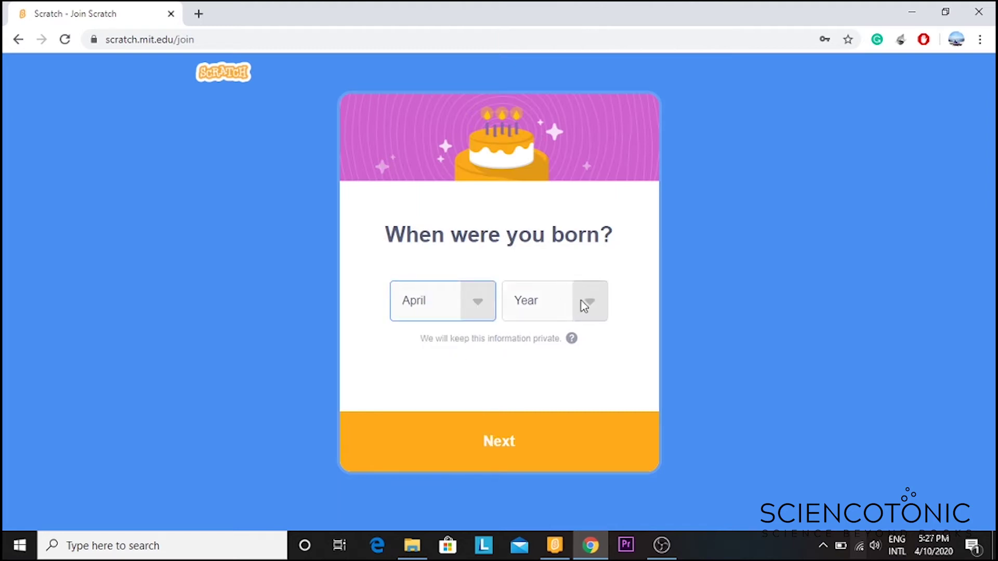
pyautogui.click(587, 301)
pyautogui.scroll(-8, 551, 156)
pyautogui.click(559, 104)
pyautogui.click(501, 442)
# Complete the remaining sign-up pages and create the account with the contact's e-mail, without subscribing to Scratch Team emails
pyautogui.click(499, 237)
pyautogui.click(499, 442)
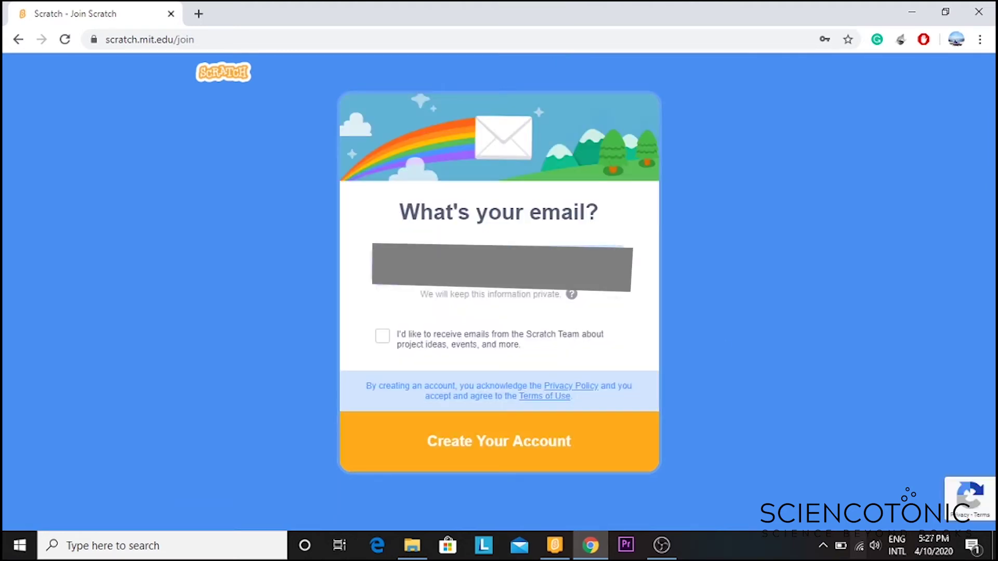
pyautogui.click(480, 447)
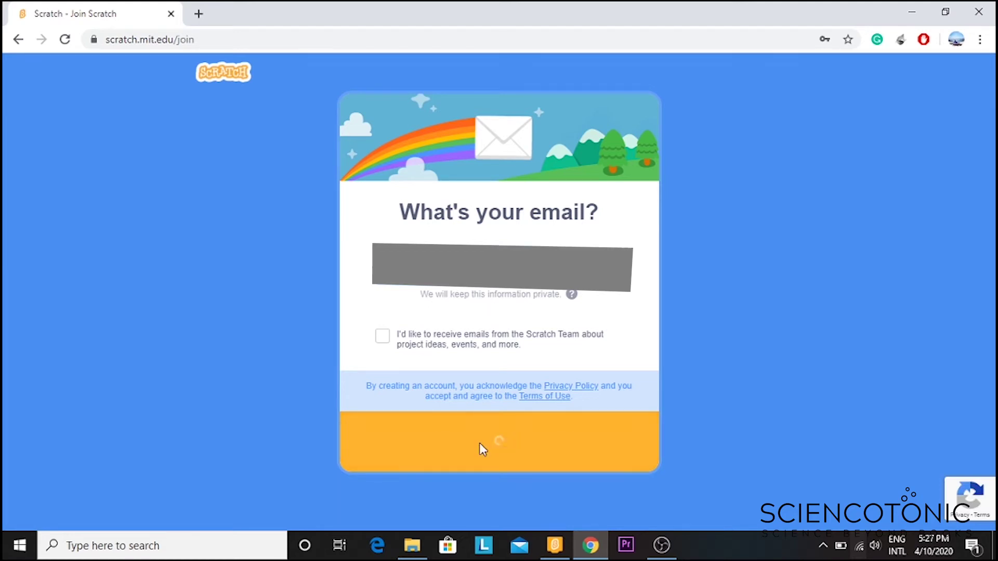
pyautogui.click(536, 450)
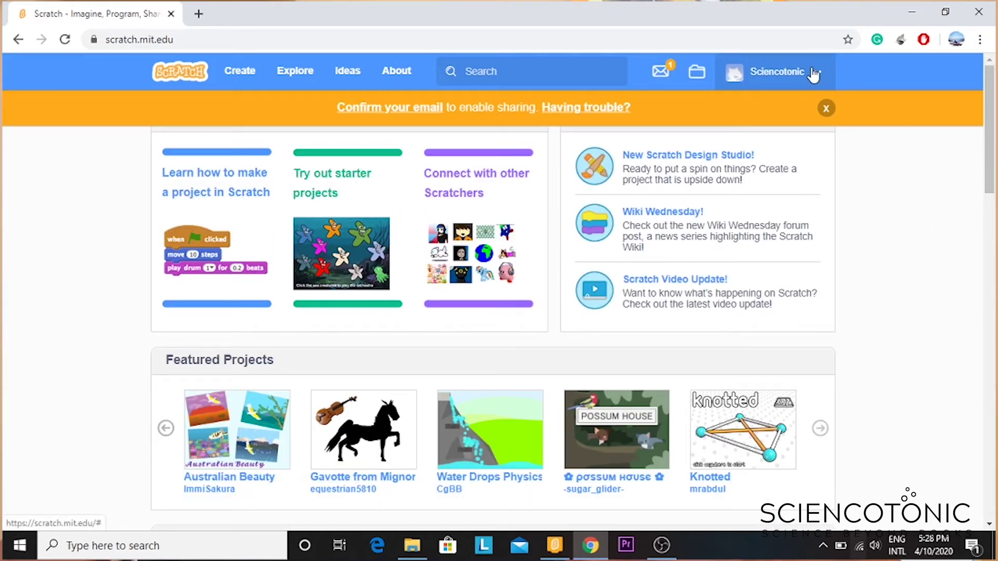
# Go to My Stuff, dismiss the e-mail confirmation banner and create a new project
pyautogui.scroll(-1, 831, 290)
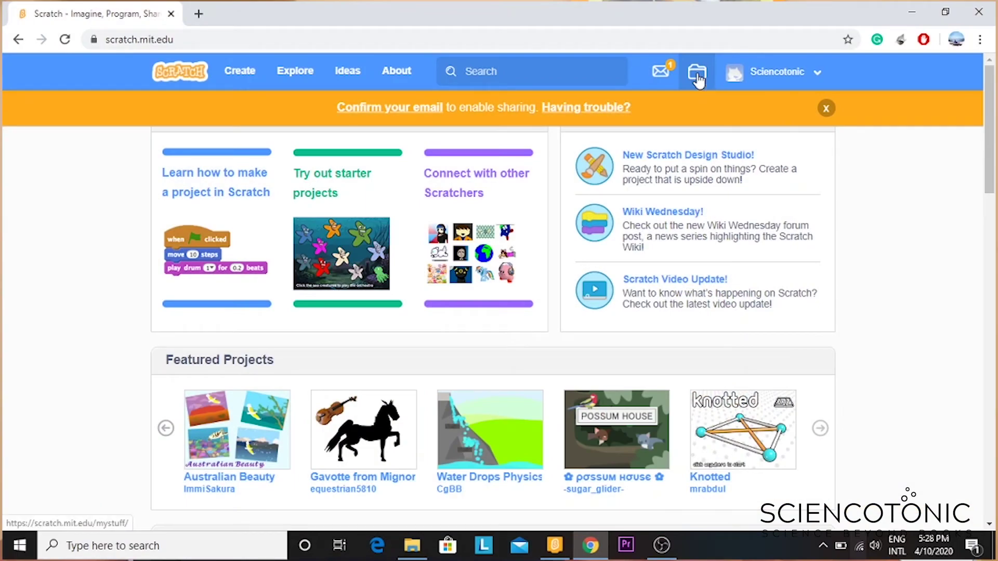
pyautogui.click(697, 72)
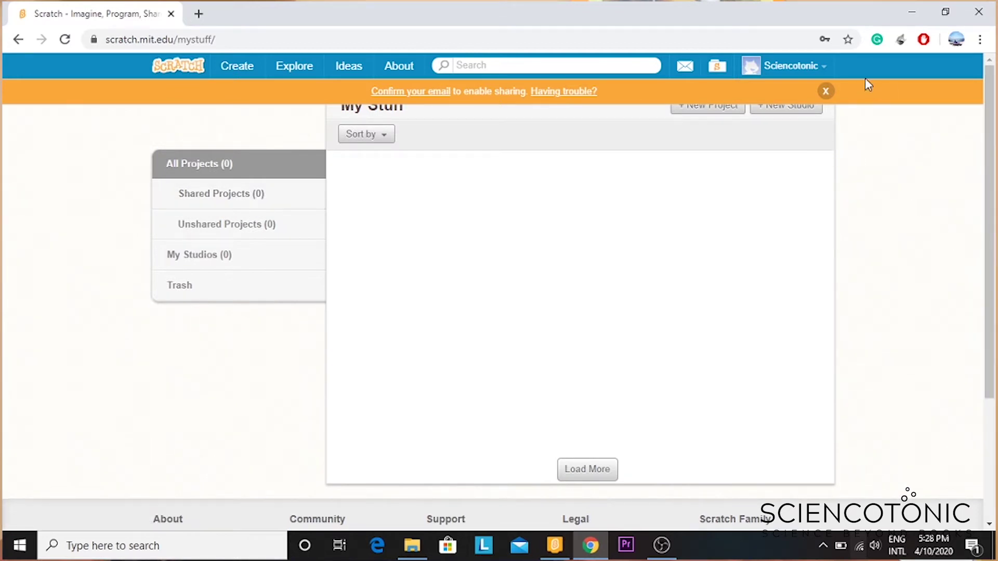
pyautogui.click(826, 92)
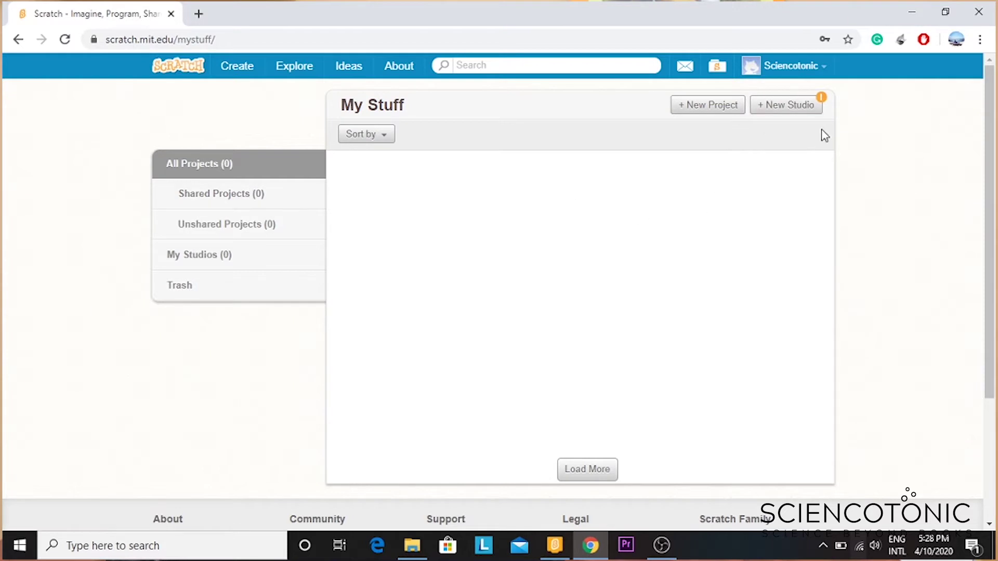
pyautogui.click(710, 105)
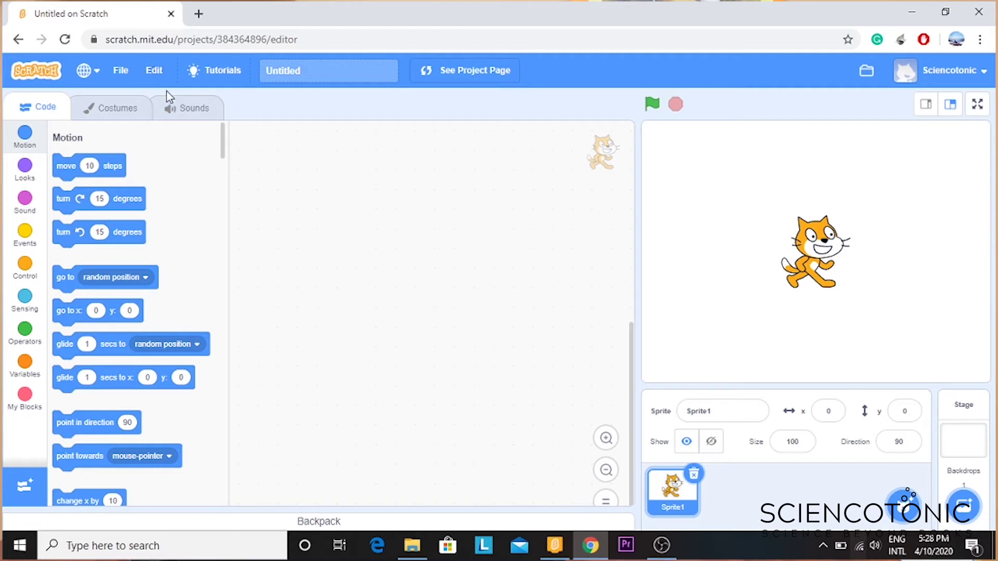
# Load Code 1.sb3 from the computer's Documents folder, replacing the contents of the current project
pyautogui.click(118, 86)
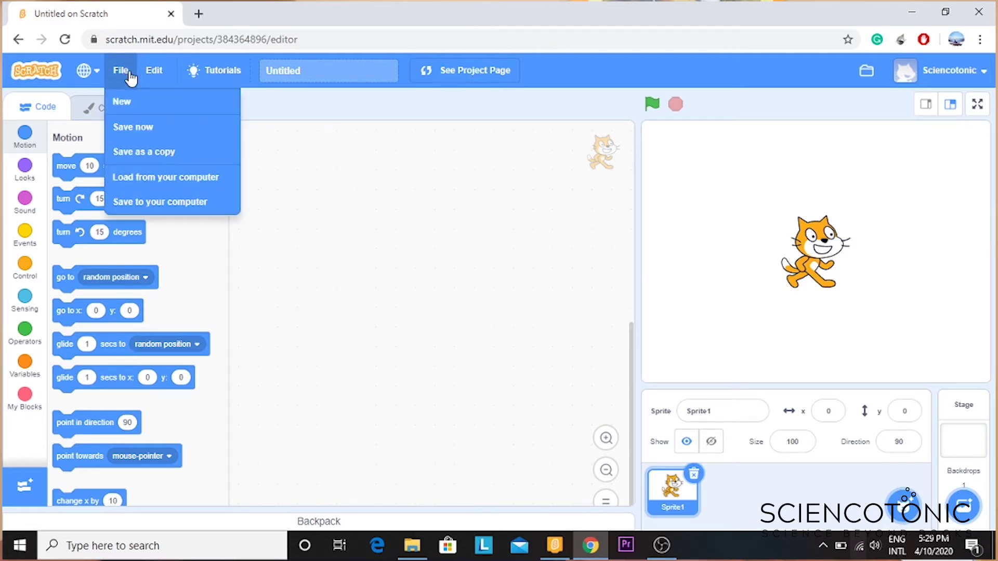
pyautogui.click(215, 183)
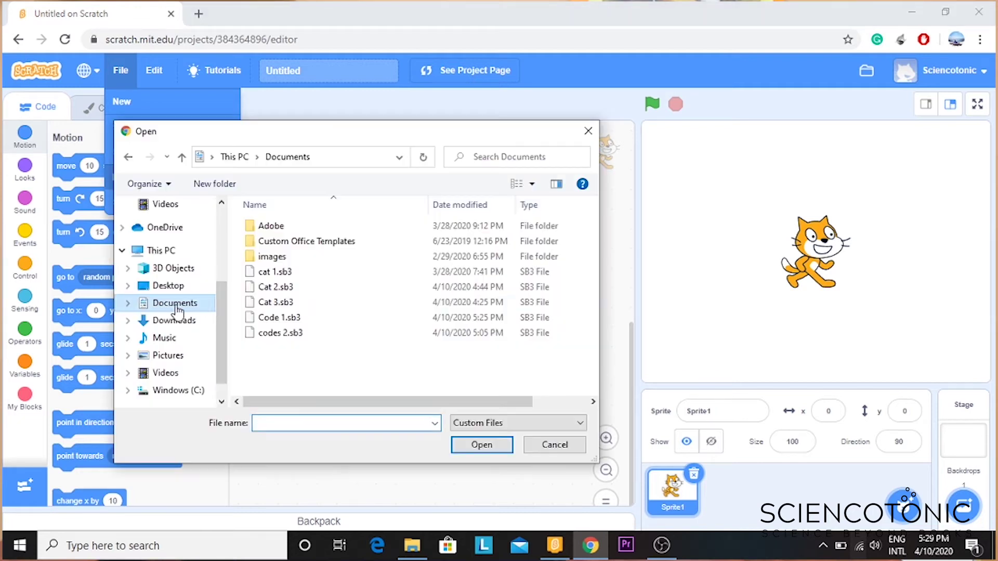
pyautogui.click(287, 325)
pyautogui.click(489, 449)
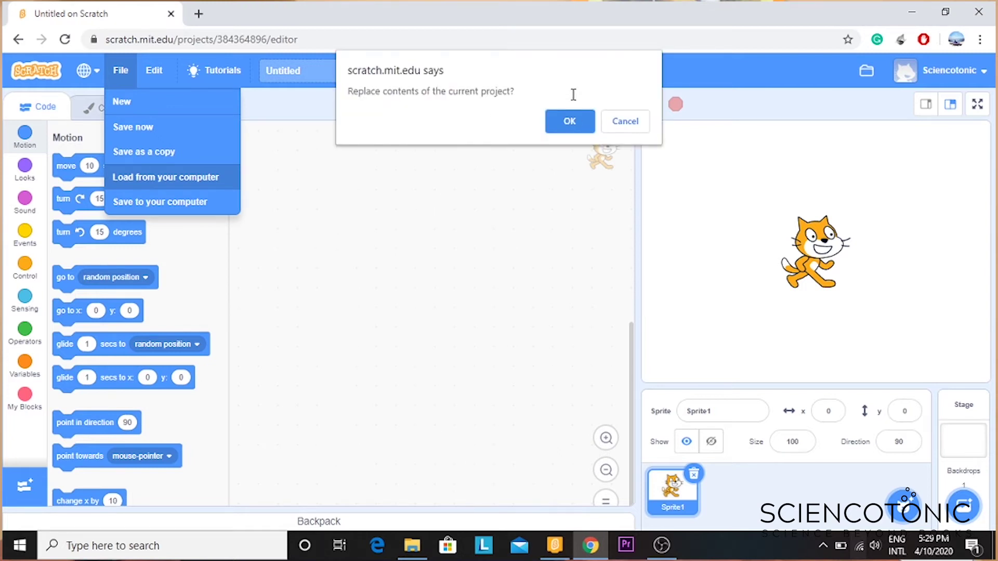
pyautogui.click(572, 124)
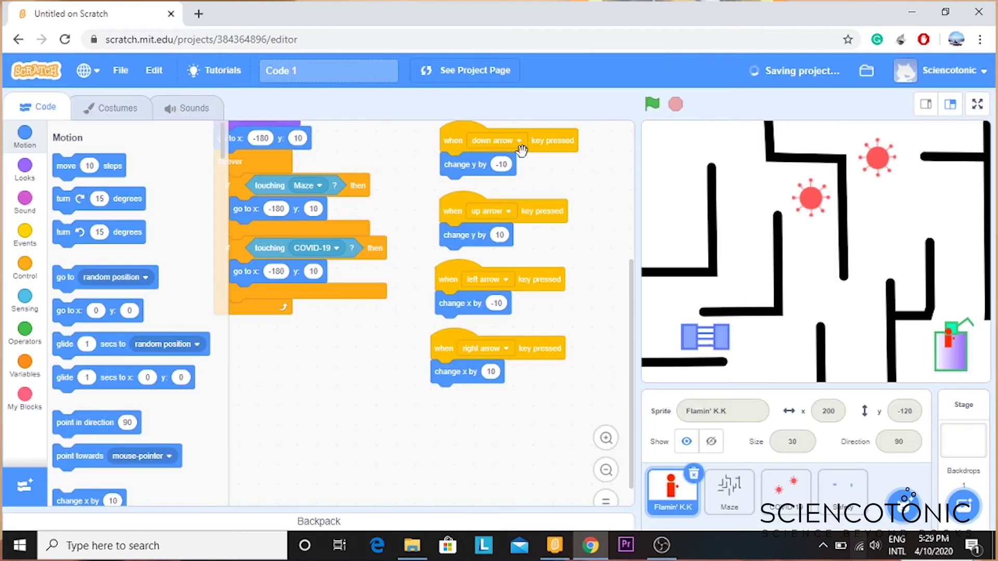
# Rename the project as COVID-19 Survivor
pyautogui.scroll(5, 616, 188)
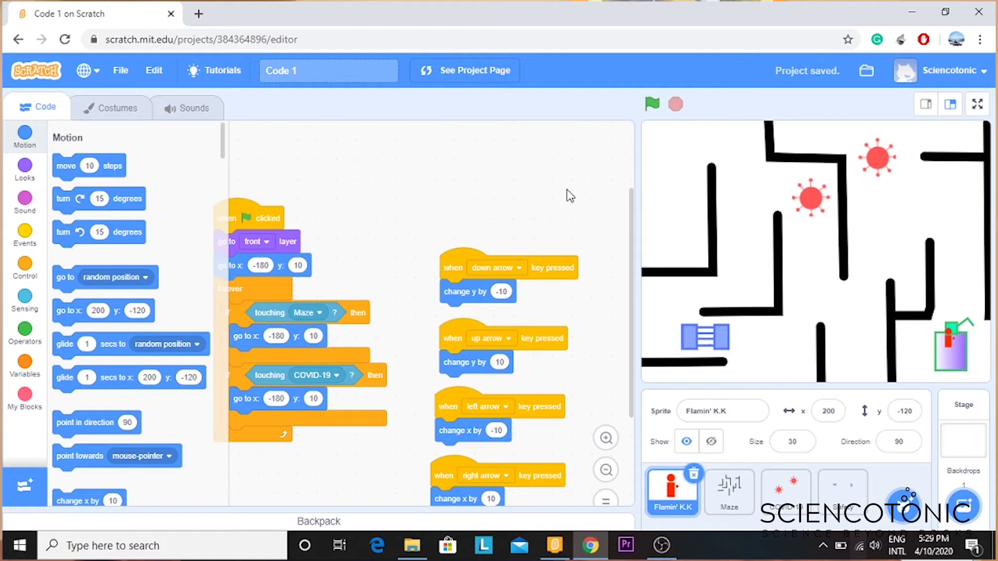
pyautogui.moveTo(379, 170); pyautogui.dragTo(410, 171)
pyautogui.click(338, 73)
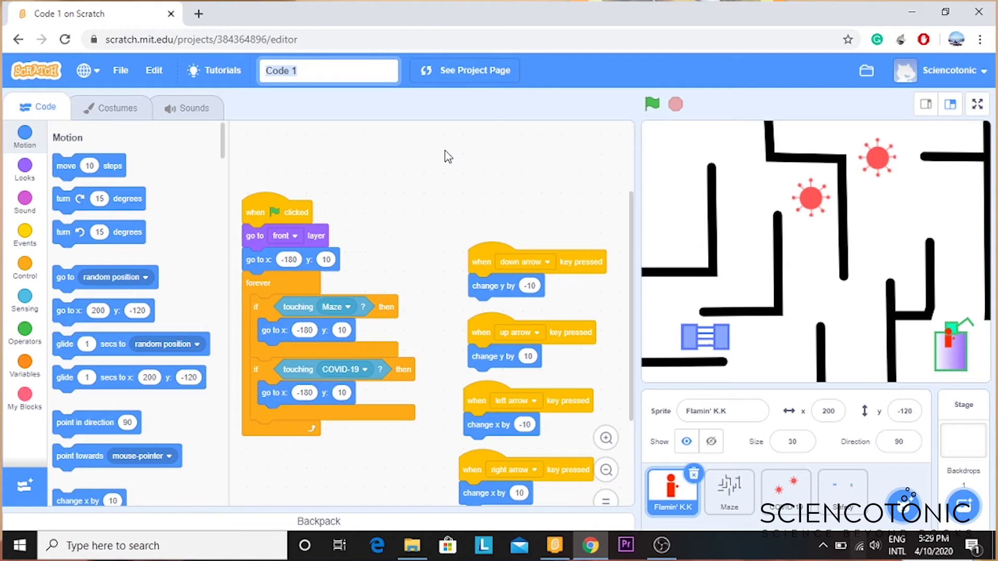
pyautogui.write('COVID-19 Survivor')
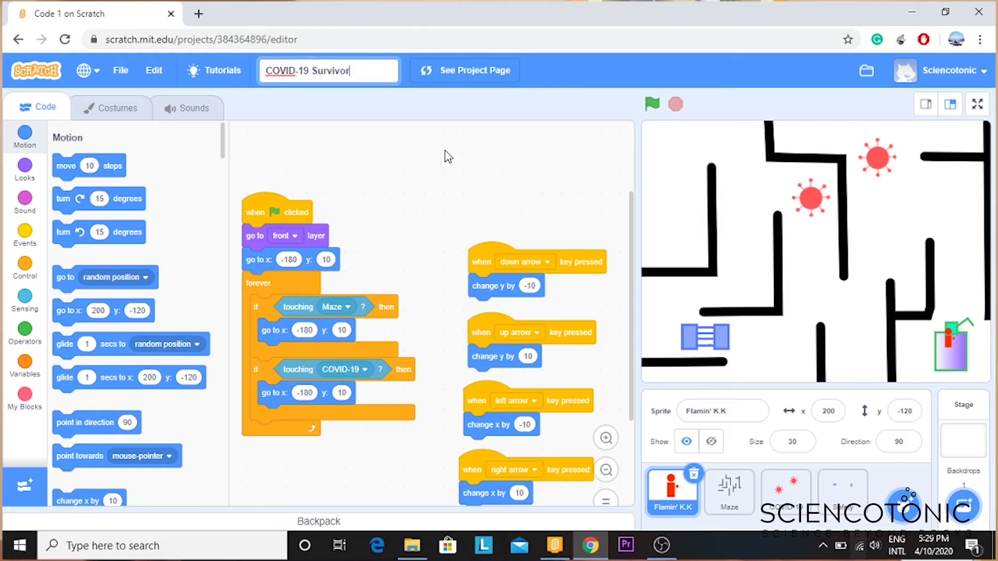
pyautogui.click(448, 156)
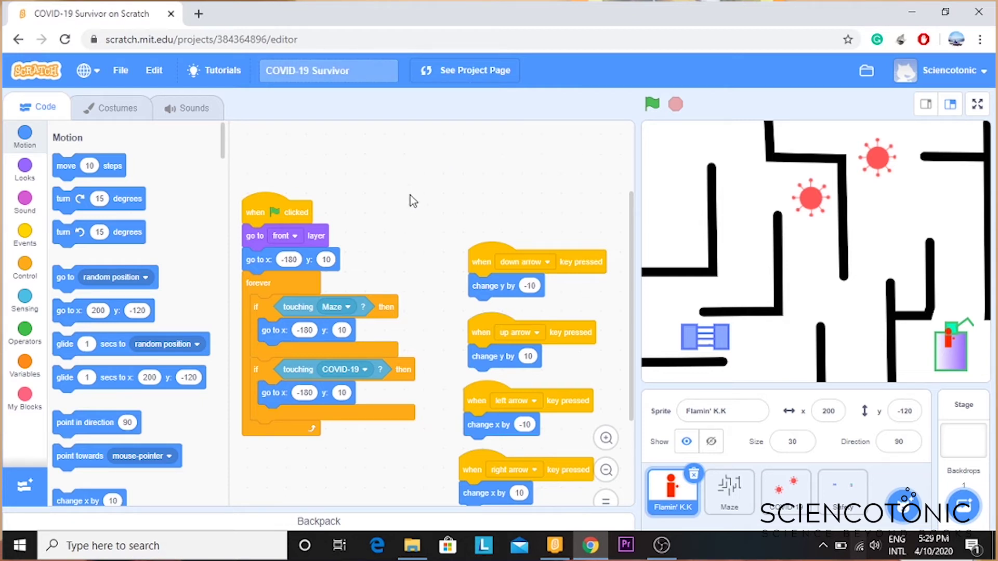
# Examine the Instructions and Notes and Credits fields on the project page, and return to the editor
pyautogui.click(456, 73)
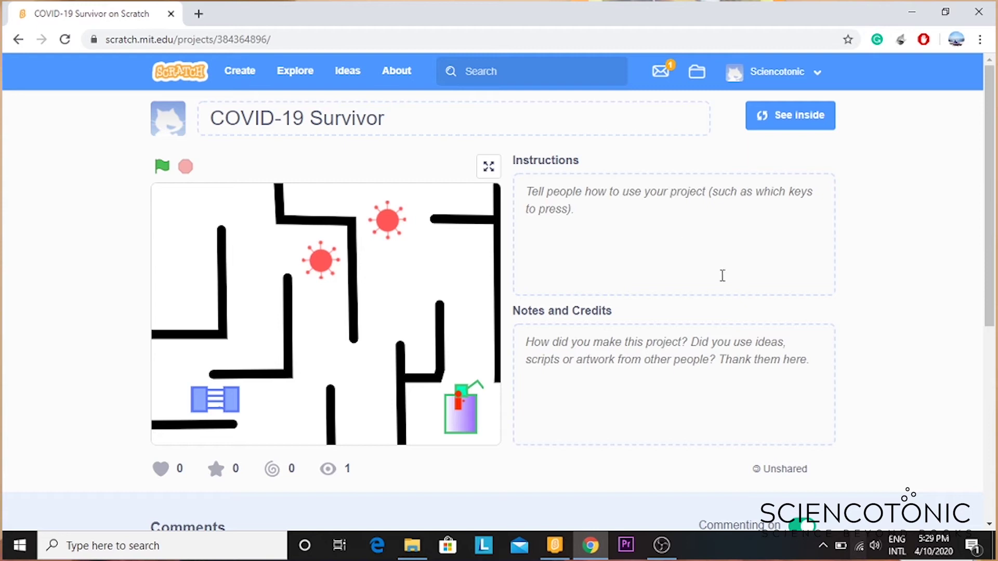
pyautogui.scroll(-3, 704, 278)
pyautogui.scroll(3, 695, 276)
pyautogui.scroll(-2, 530, 164)
pyautogui.scroll(2, 530, 164)
pyautogui.click(657, 208)
pyautogui.moveTo(816, 285)
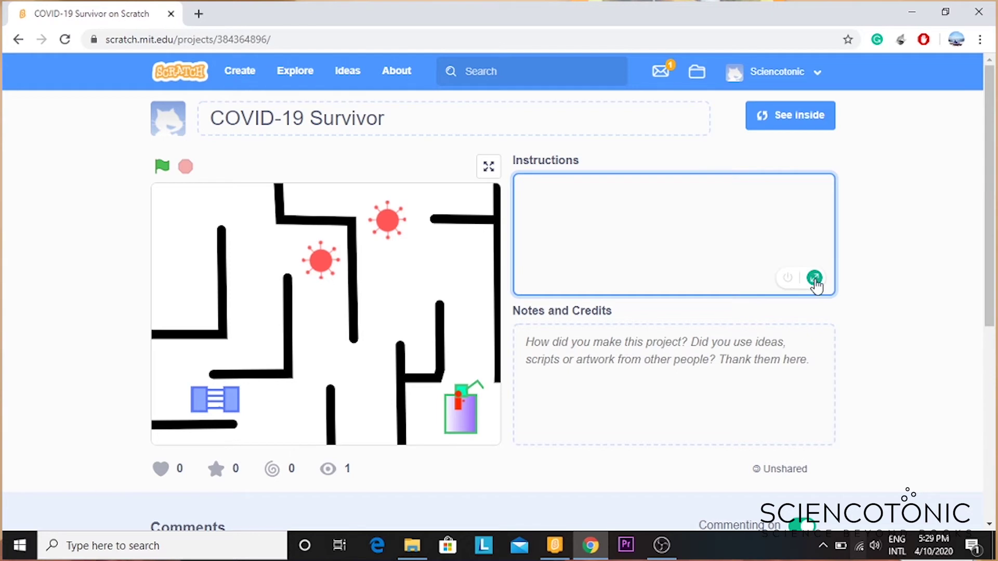
pyautogui.press('Tab')
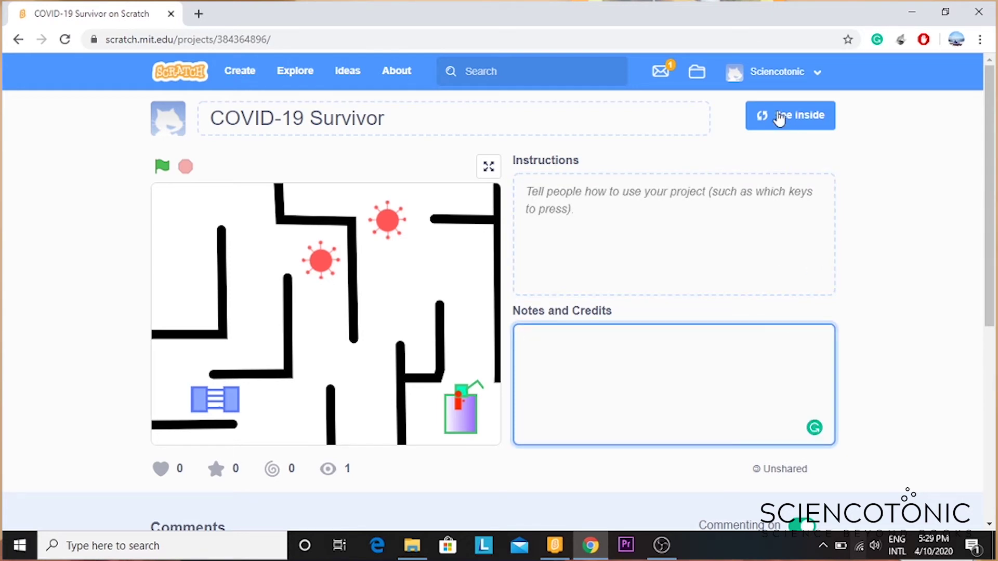
pyautogui.click(769, 127)
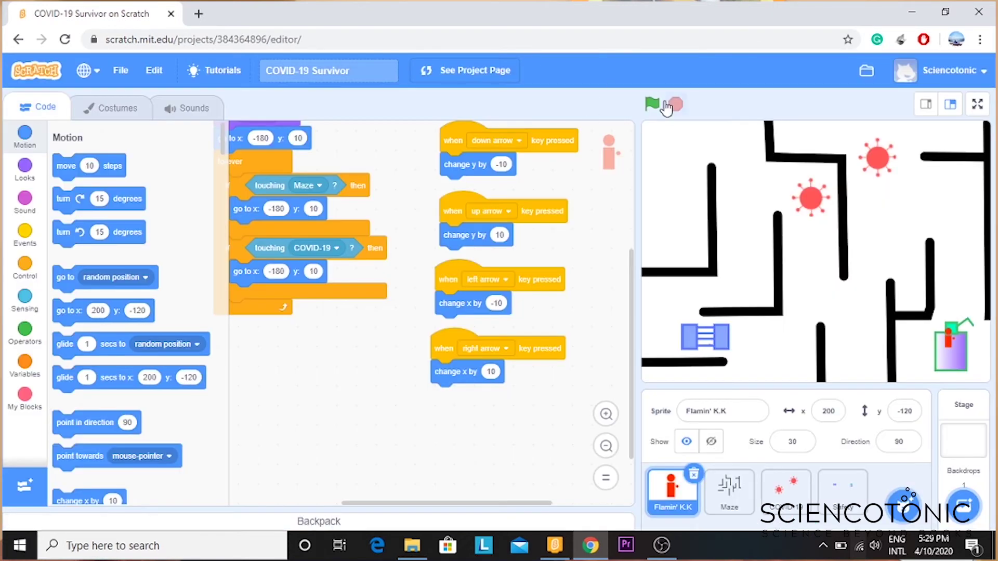
# Leave the editor and open the account's My Stuff project list
pyautogui.click(876, 73)
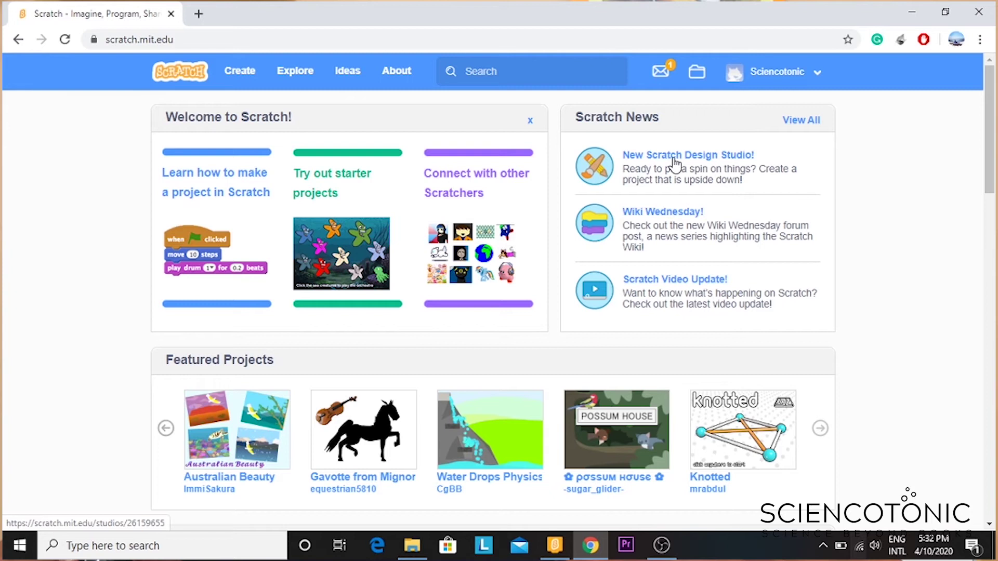
pyautogui.click(818, 84)
pyautogui.click(736, 144)
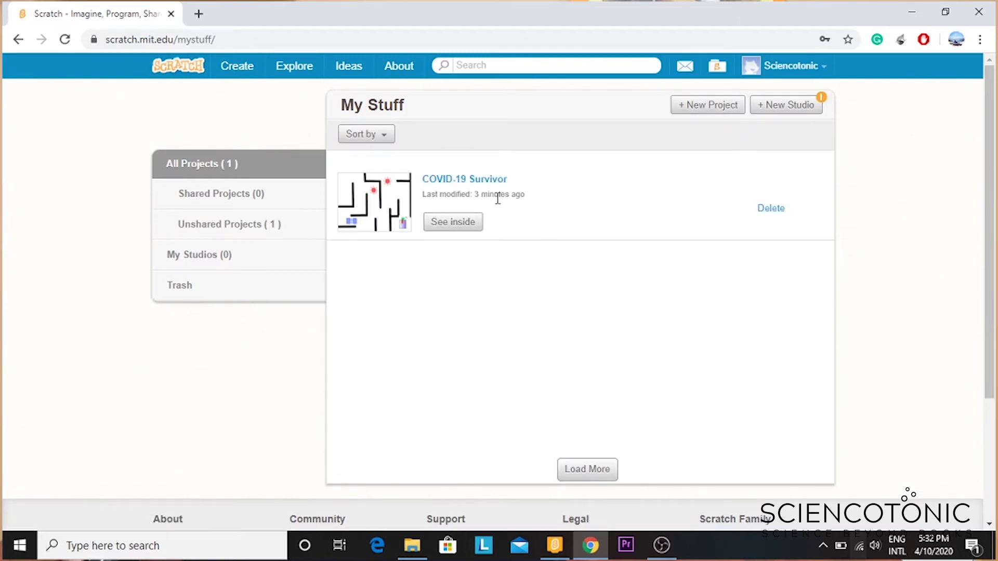
# Open the inside of the COVID-19 Survivor project and look through its code blocks
pyautogui.click(450, 229)
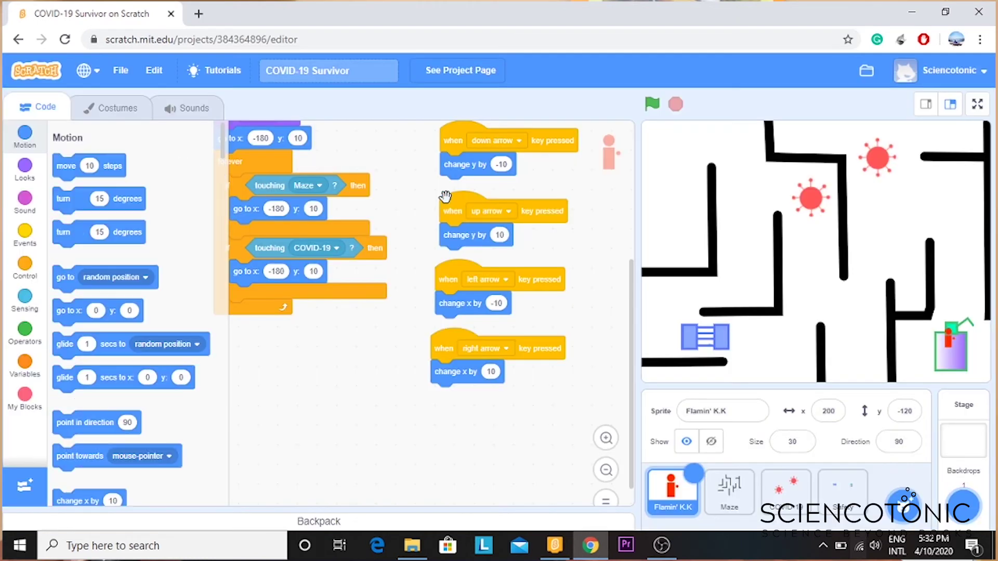
pyautogui.scroll(-3, 414, 225)
pyautogui.scroll(1, 413, 225)
pyautogui.scroll(10, 450, 285)
pyautogui.scroll(-7, 469, 234)
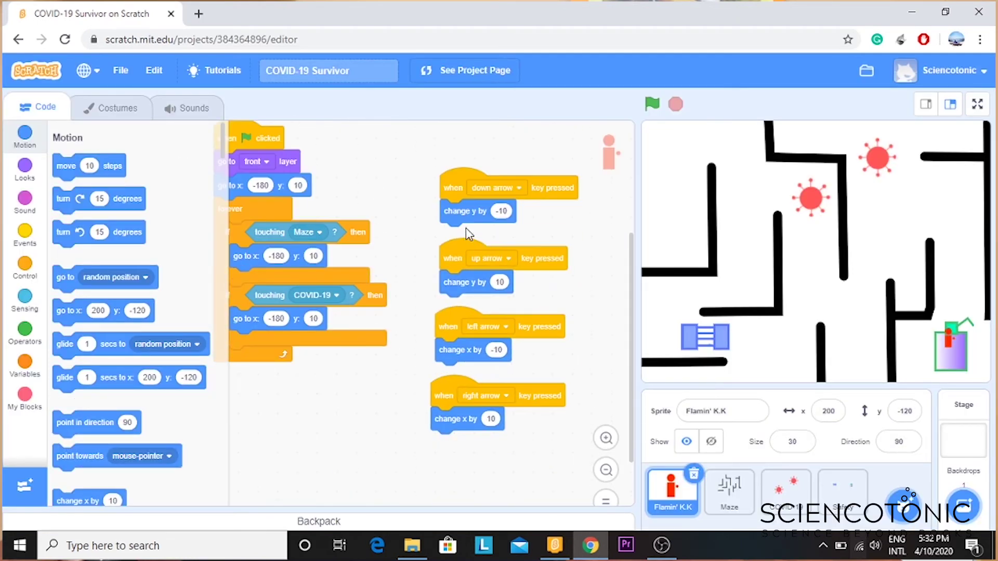
# Return to My Stuff, open the COVID-19 Survivor project page and start the game
pyautogui.click(18, 40)
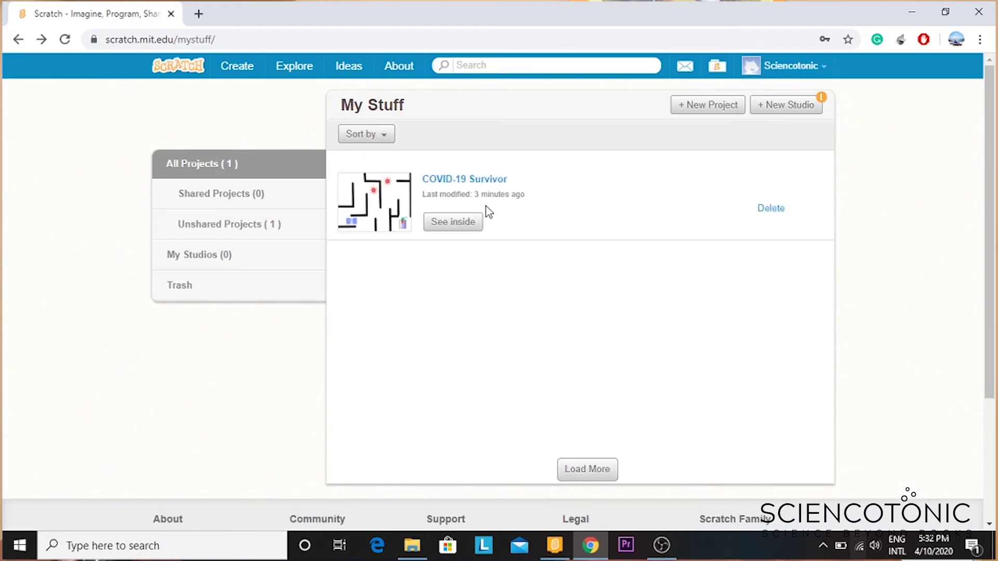
pyautogui.click(380, 190)
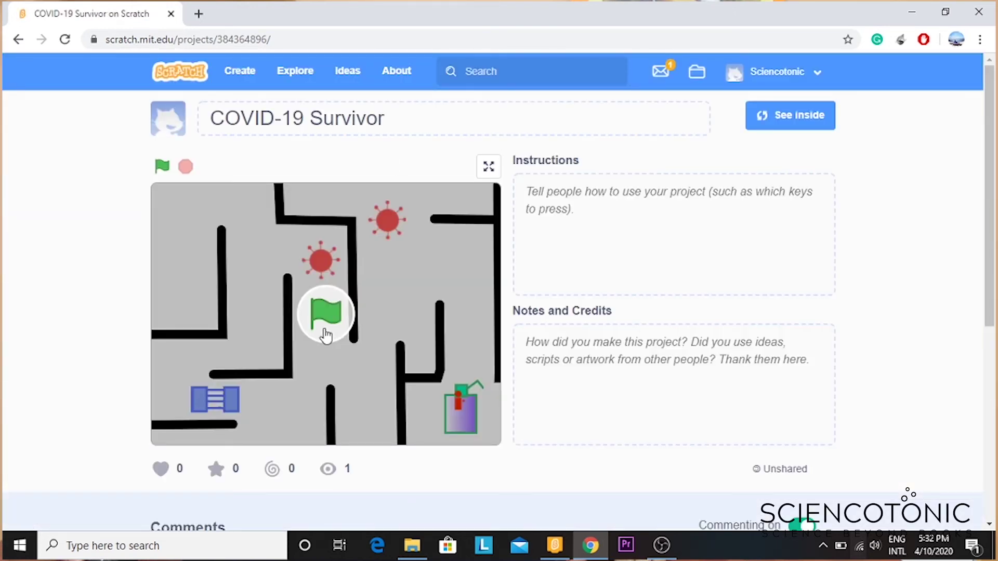
pyautogui.click(328, 313)
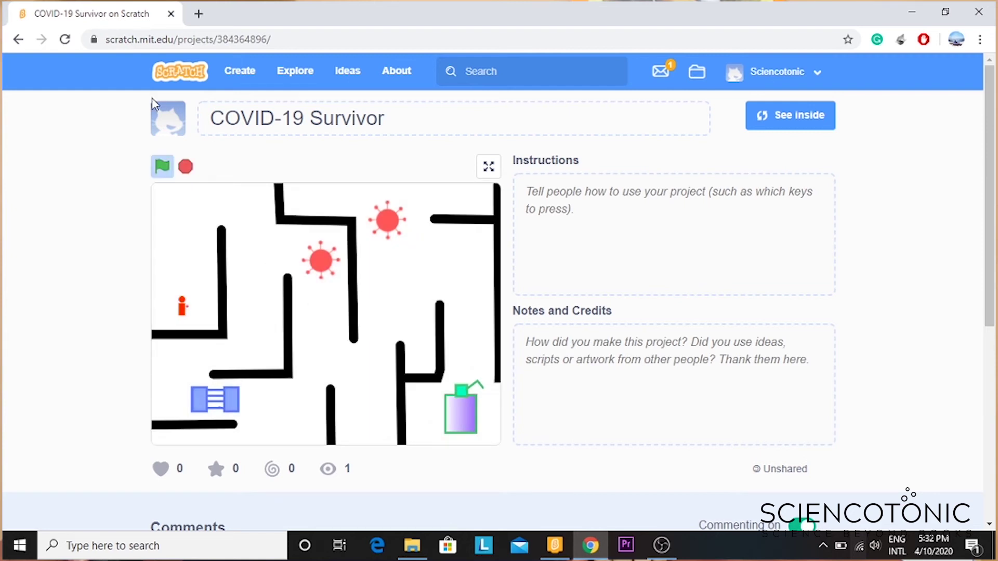
# Play-test the game by steering the red character up, down, left and right through the maze
pyautogui.press('Up')
pyautogui.press('Right')
pyautogui.press('Down')
pyautogui.press('Left')
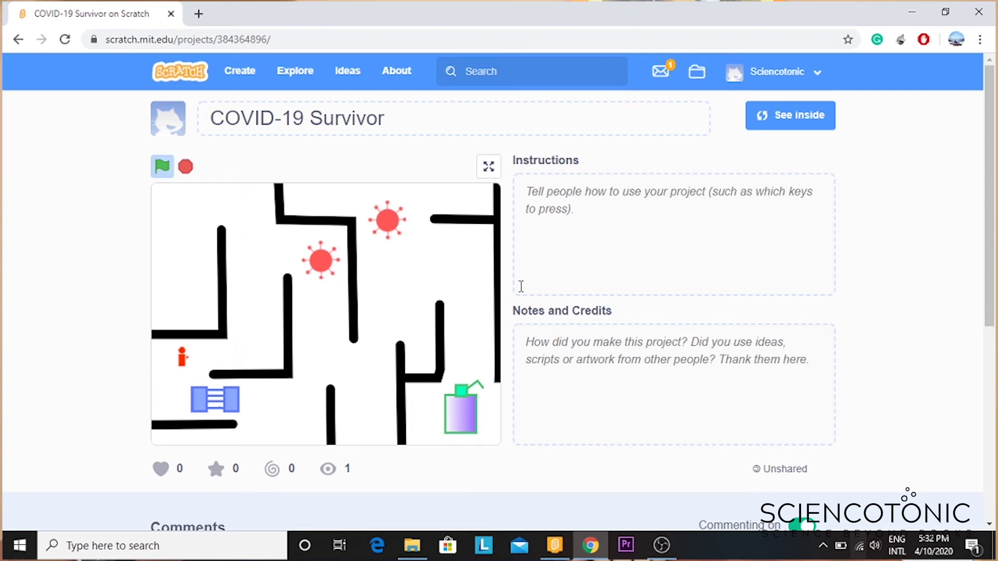
pyautogui.press('Down')
pyautogui.press('Right')
pyautogui.press('Right')
pyautogui.press('Right')
pyautogui.press('Up')
pyautogui.press('Up')
pyautogui.press('Up')
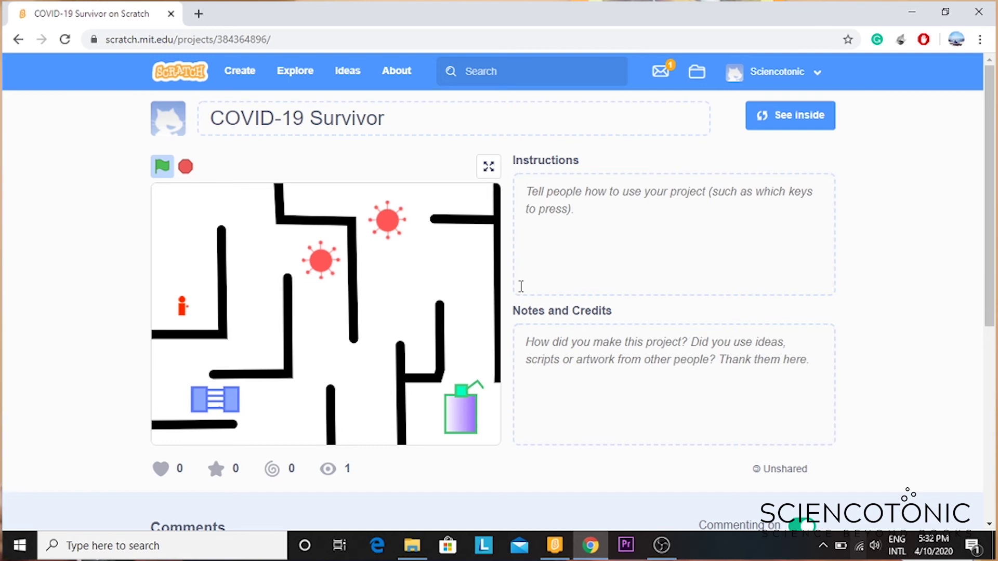
# Return to My Stuff and review the shared projects, the unshared projects and the available sort options
pyautogui.click(21, 39)
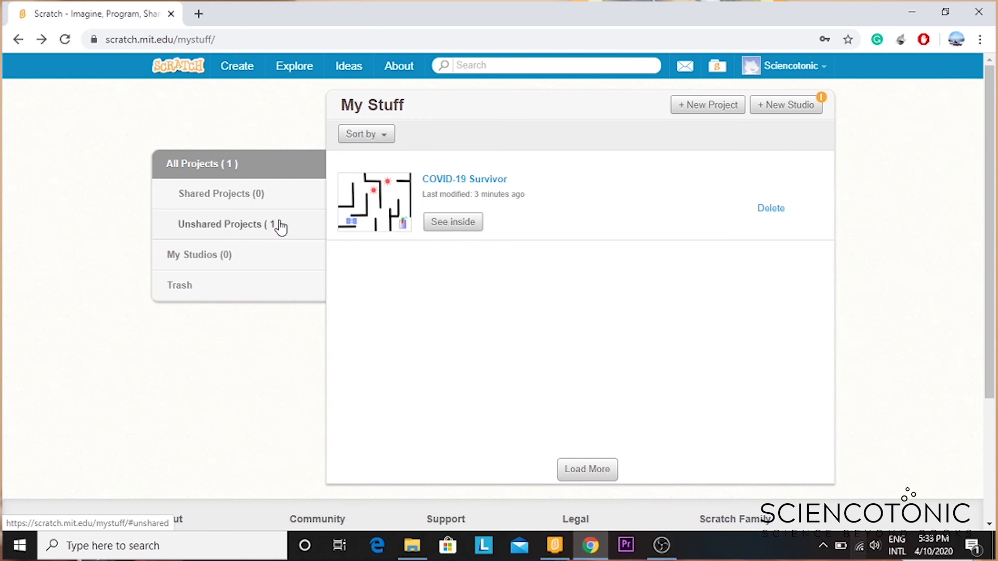
pyautogui.click(246, 198)
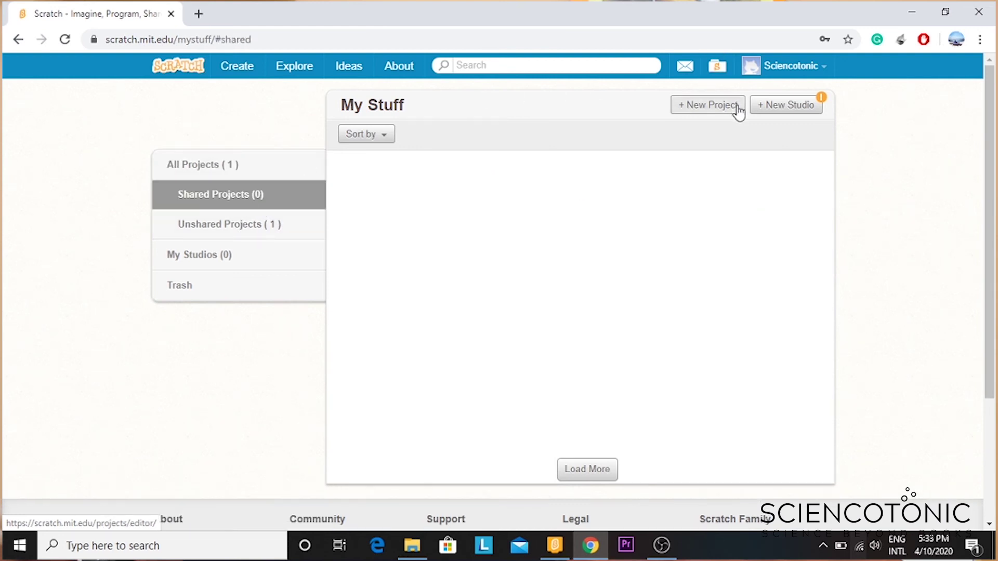
pyautogui.click(204, 227)
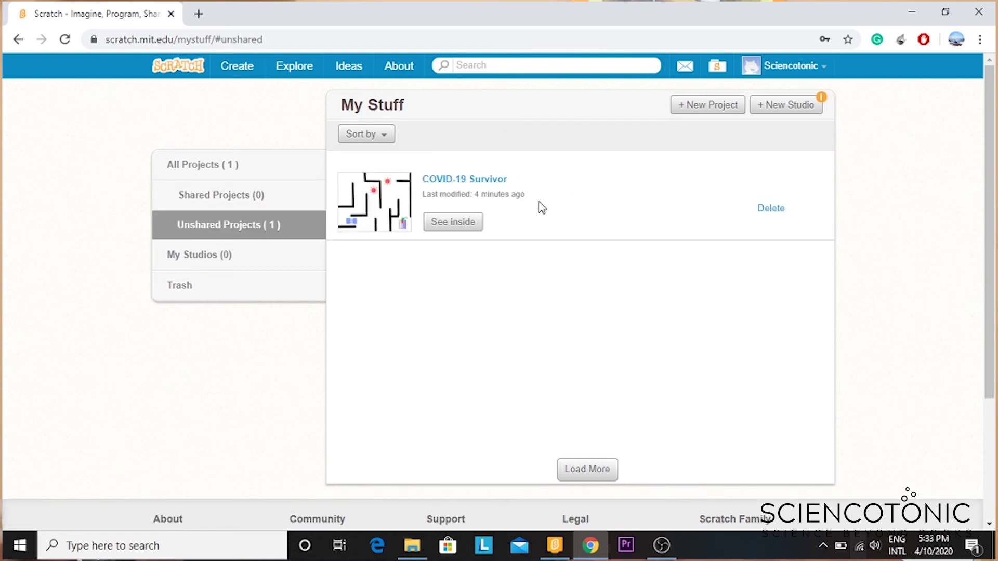
pyautogui.click(348, 139)
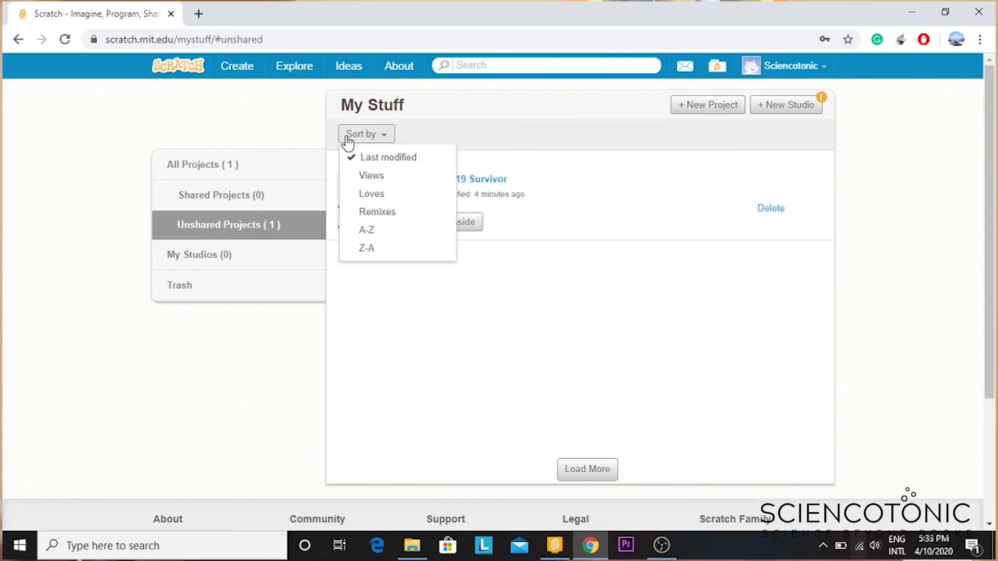